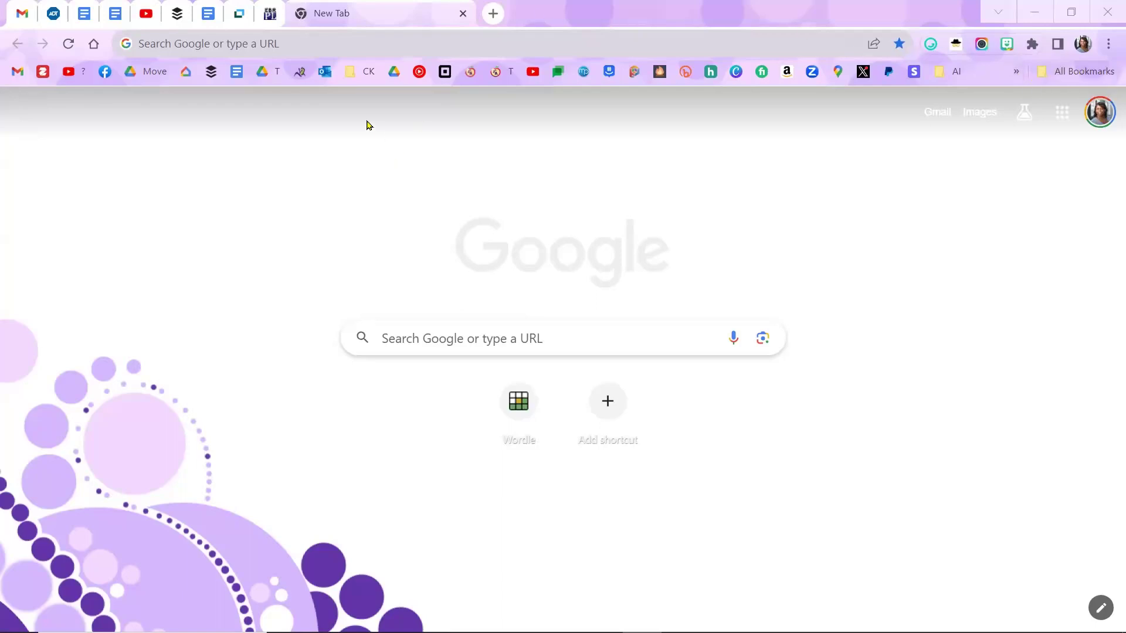
Load chrome://flags and search the flags for the copied title 'Power bookmarks side panel'
right_click(349, 43)
click(405, 165)
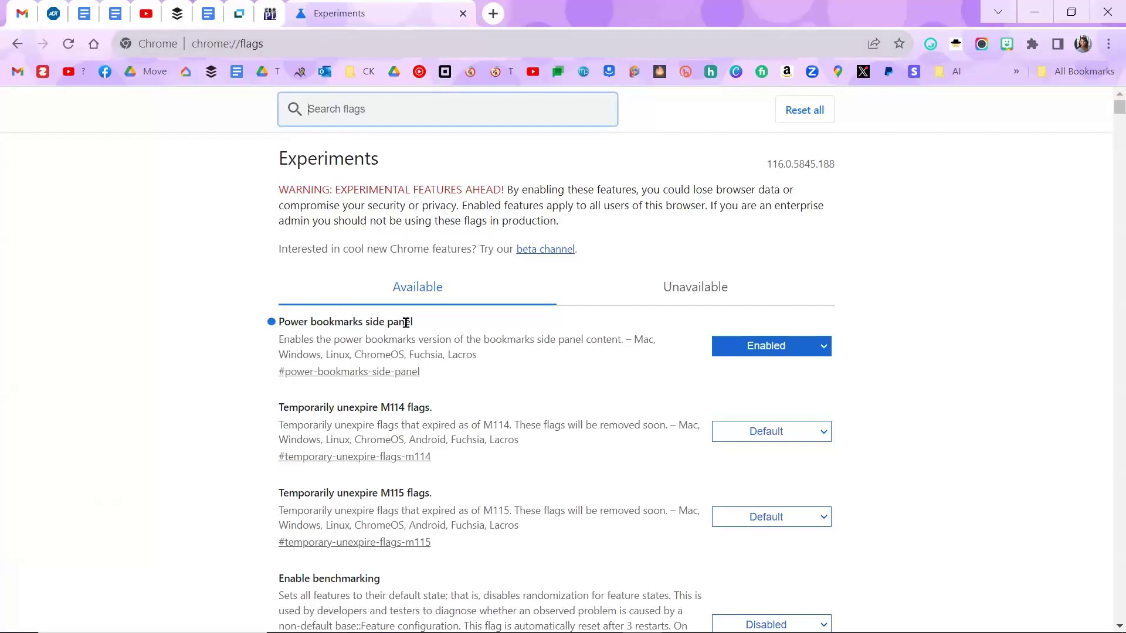
drag(414, 321, 280, 322)
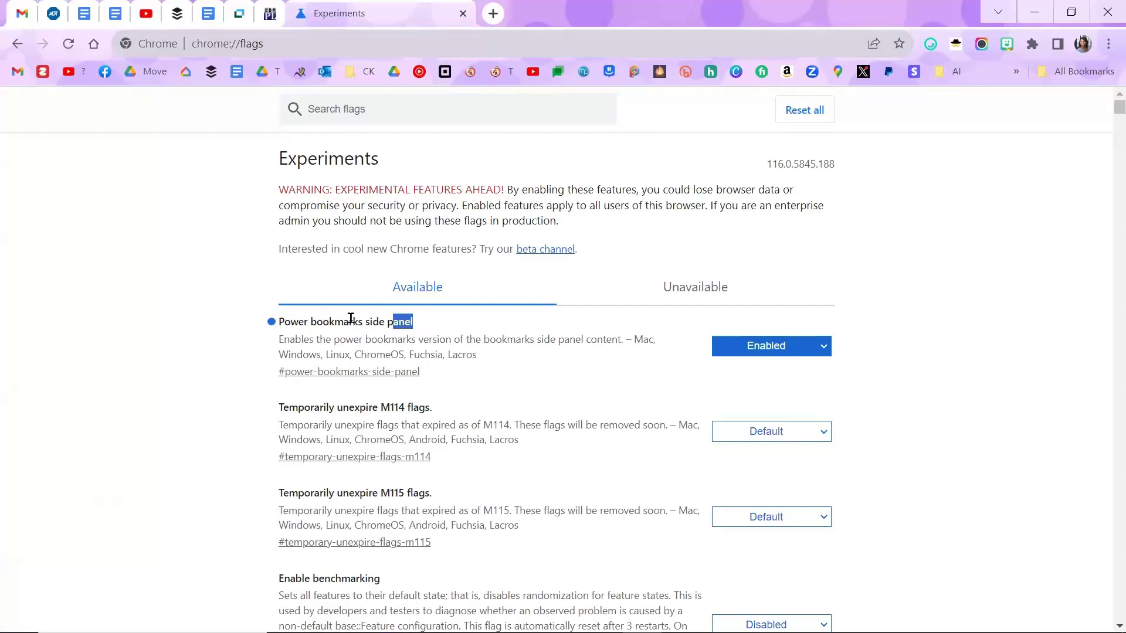
right_click(290, 322)
click(327, 334)
click(337, 108)
right_click(335, 108)
click(387, 230)
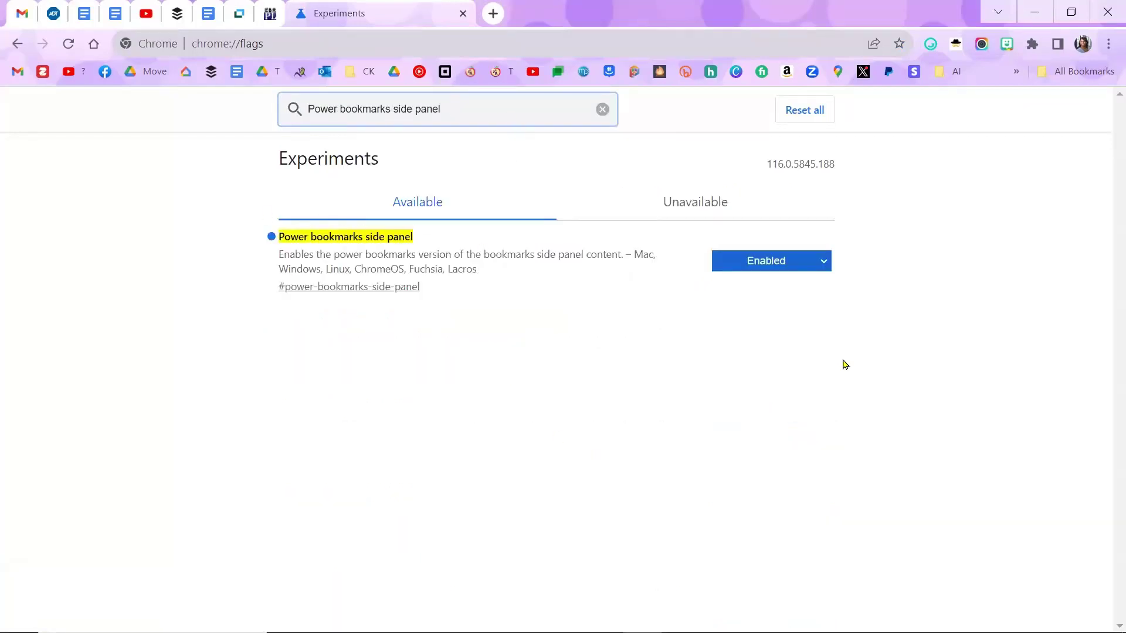
Switch the Power bookmarks side panel flag from Enabled to Disabled and relaunch Chrome
click(768, 262)
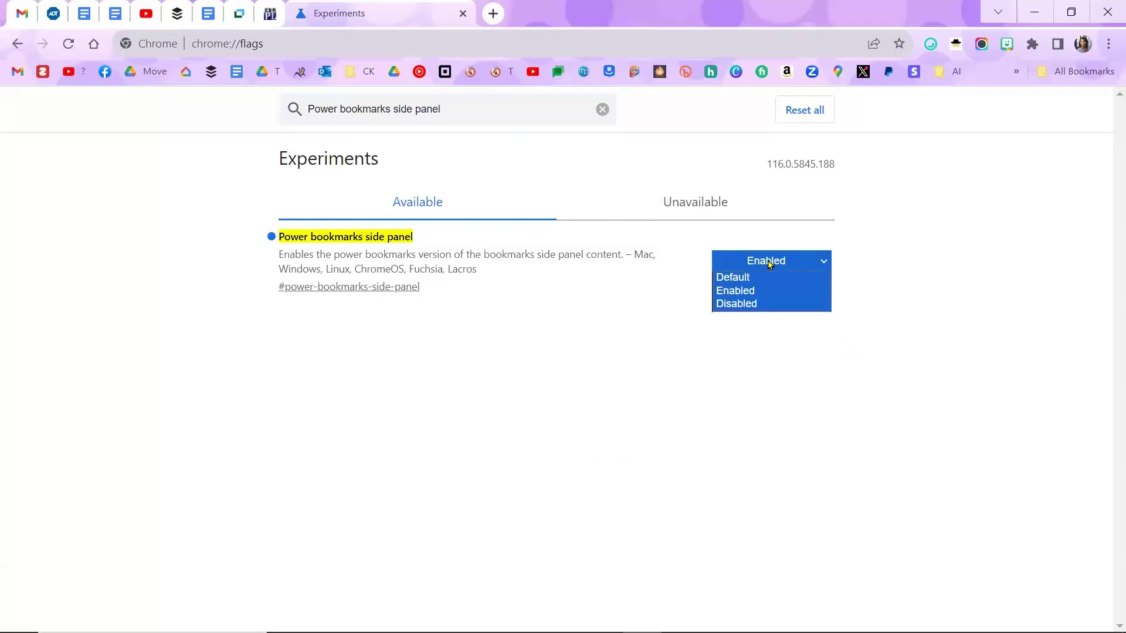
click(747, 309)
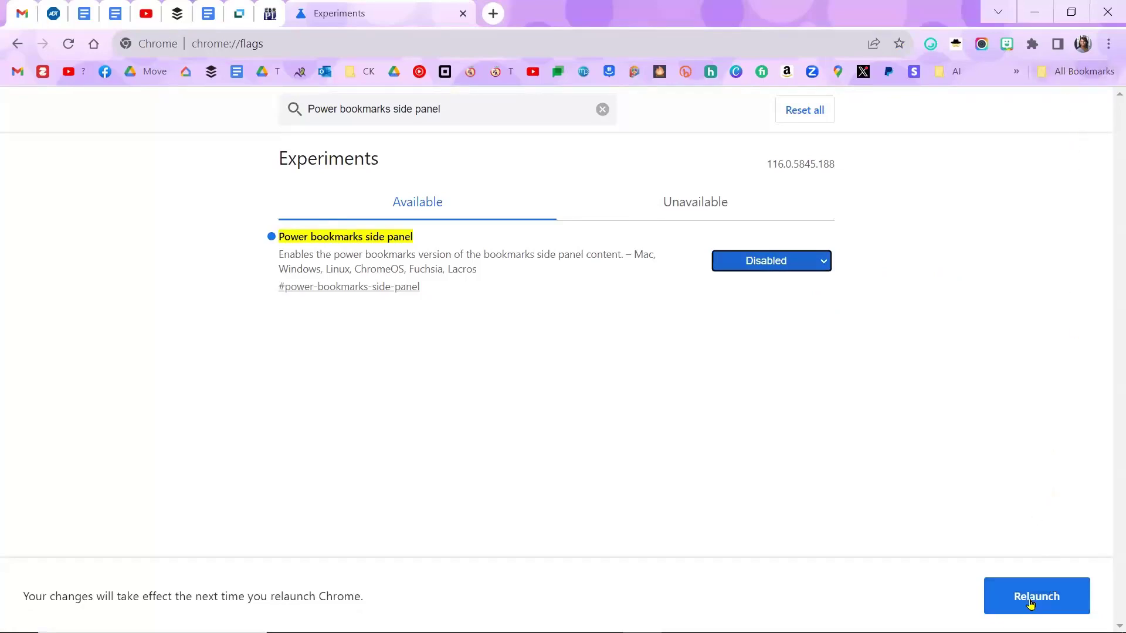
click(1037, 596)
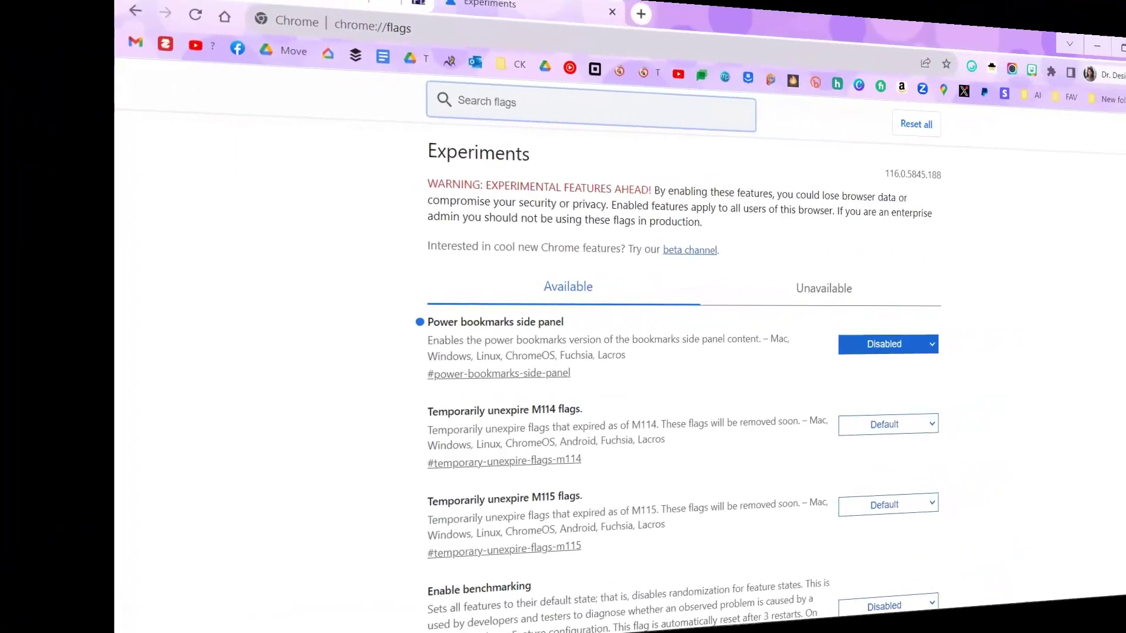